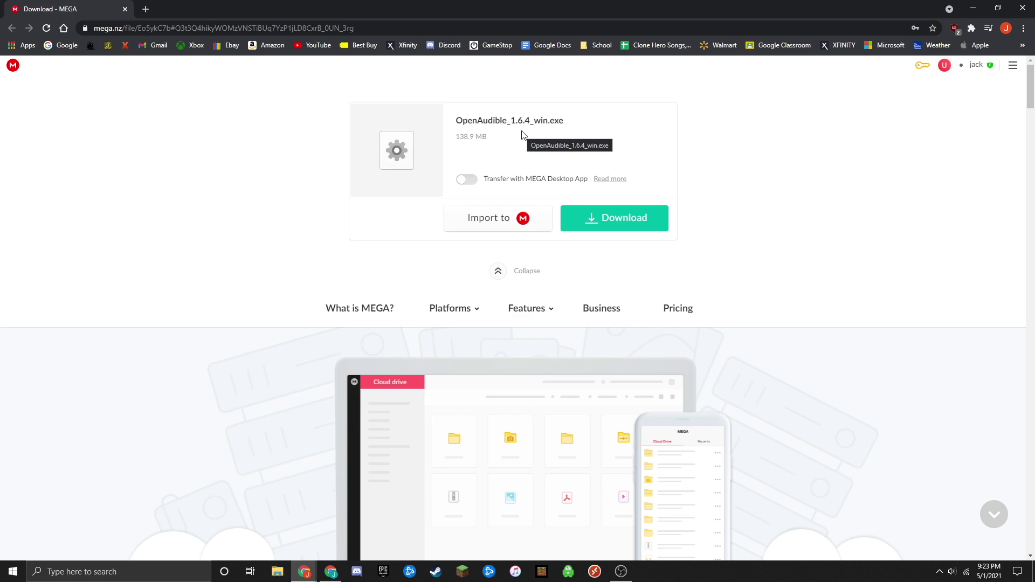
# - Download OpenAudible_1.6.4_win.exe from MEGA into the Downloads folder and minimize the browser
pyautogui.click(616, 229)
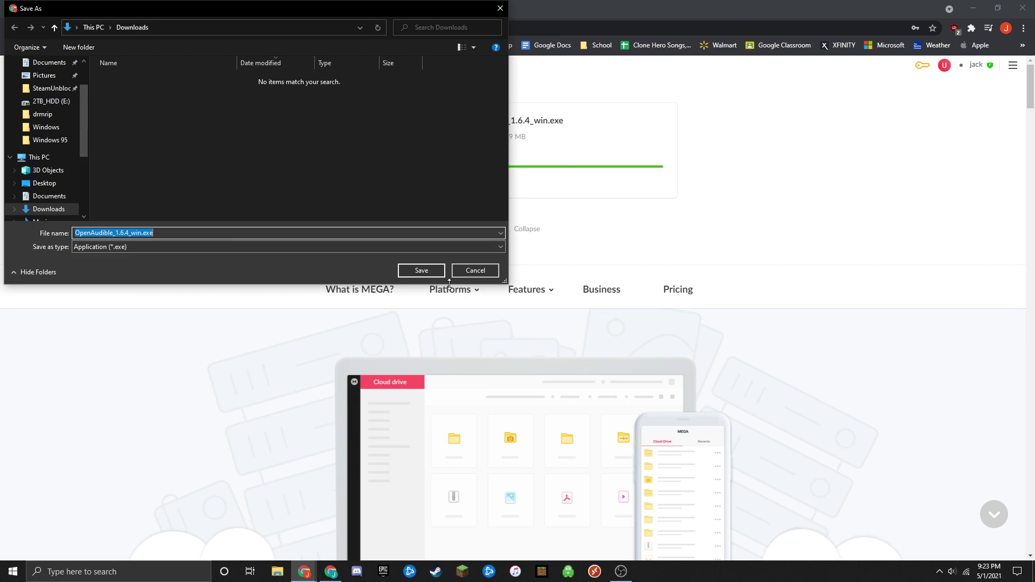
pyautogui.click(429, 271)
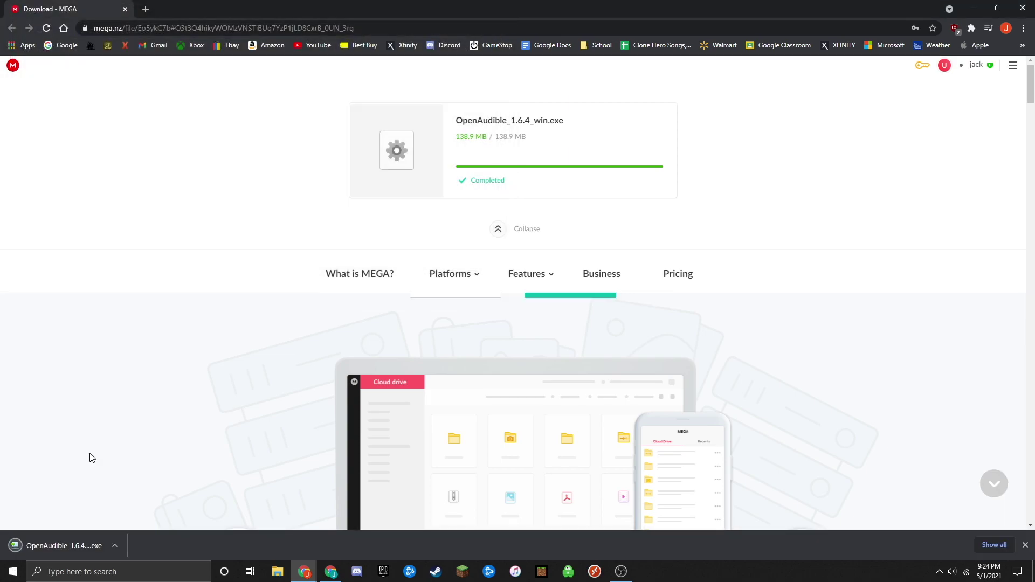
pyautogui.click(974, 8)
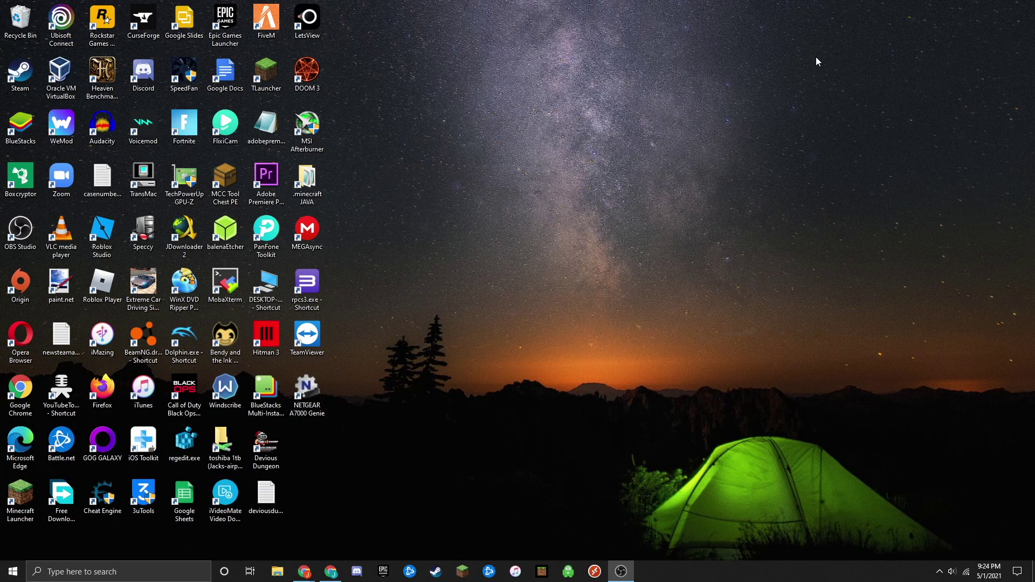
# - Launch OpenAudible_1.6.4_win.exe from the Downloads folder in File Explorer and allow it to run past the SmartScreen block
pyautogui.click(275, 577)
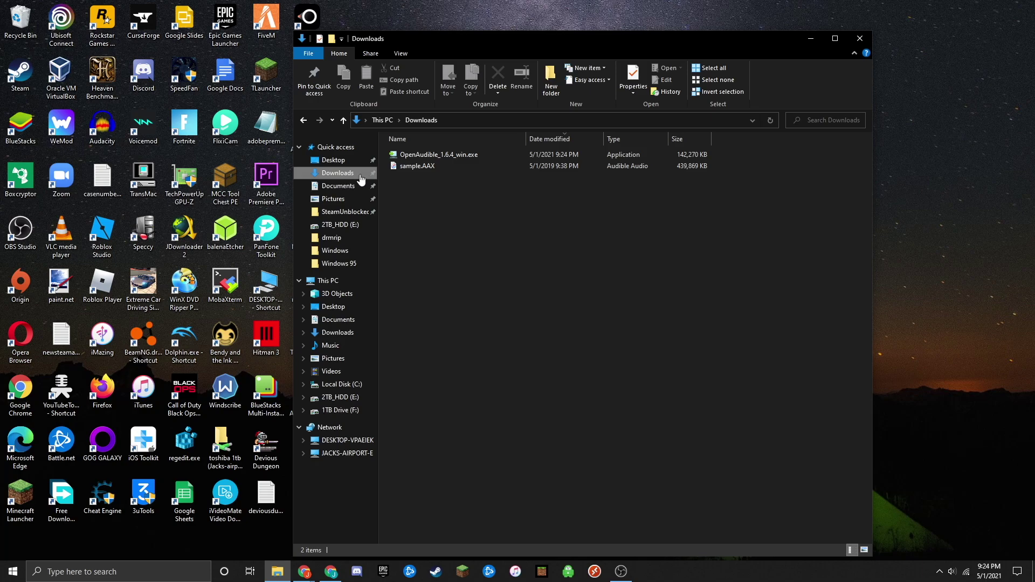
pyautogui.doubleClick(430, 154)
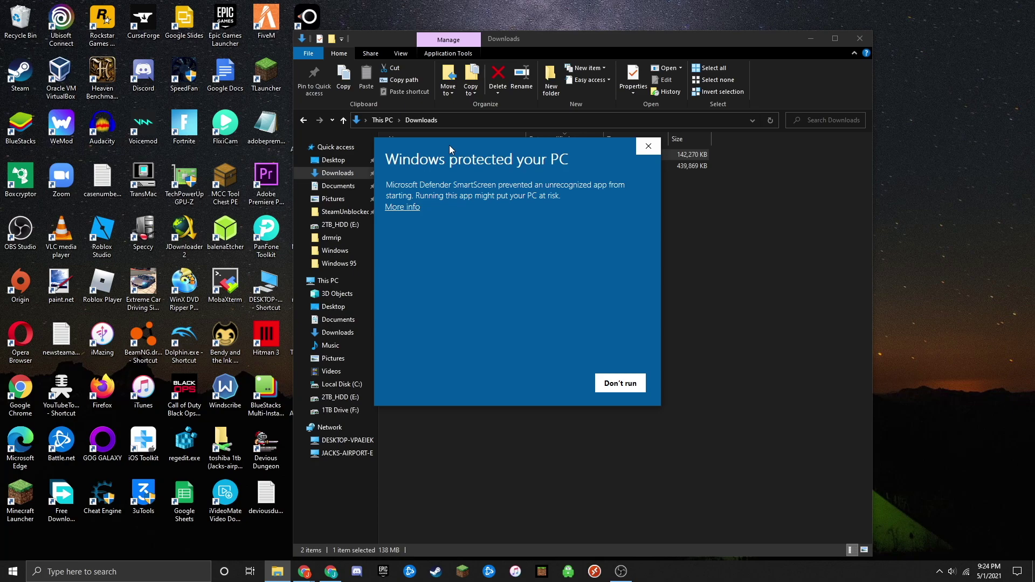
pyautogui.moveTo(449, 144); pyautogui.dragTo(465, 187)
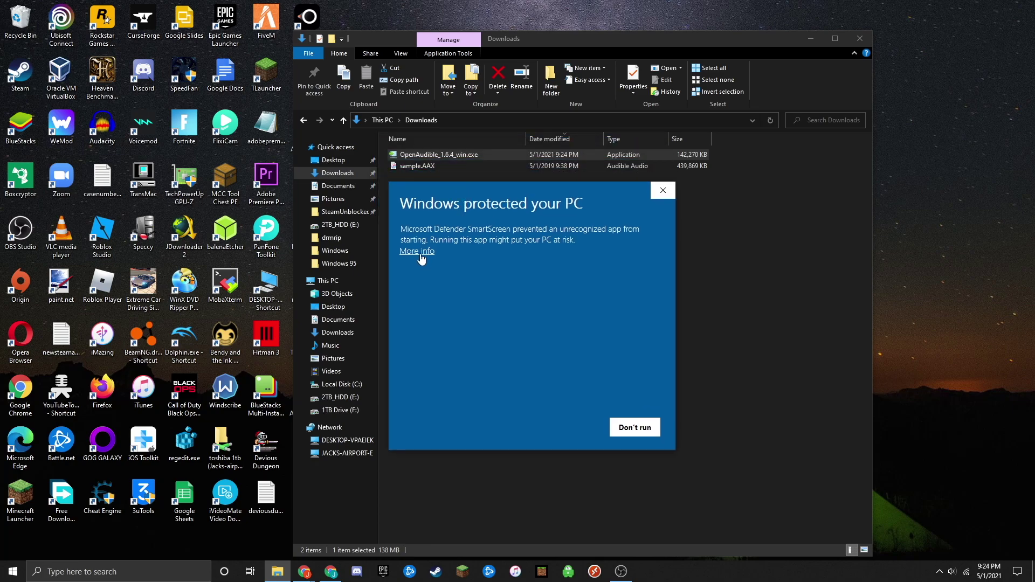
pyautogui.click(422, 256)
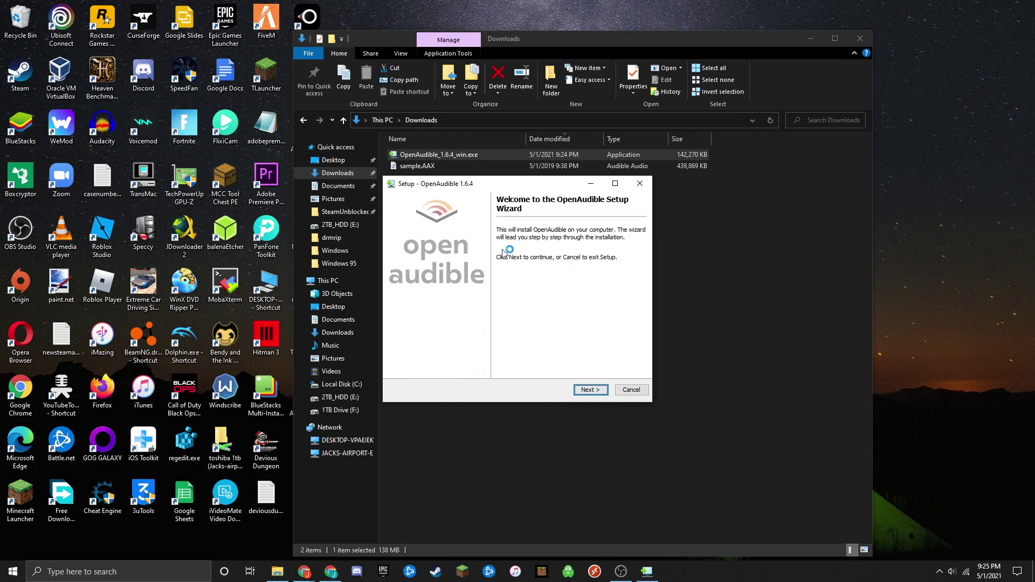
# - Install OpenAudible to C:\Program Files\OpenAudible with the default Start Menu folder and desktop icon, and run it on finishing
pyautogui.click(585, 392)
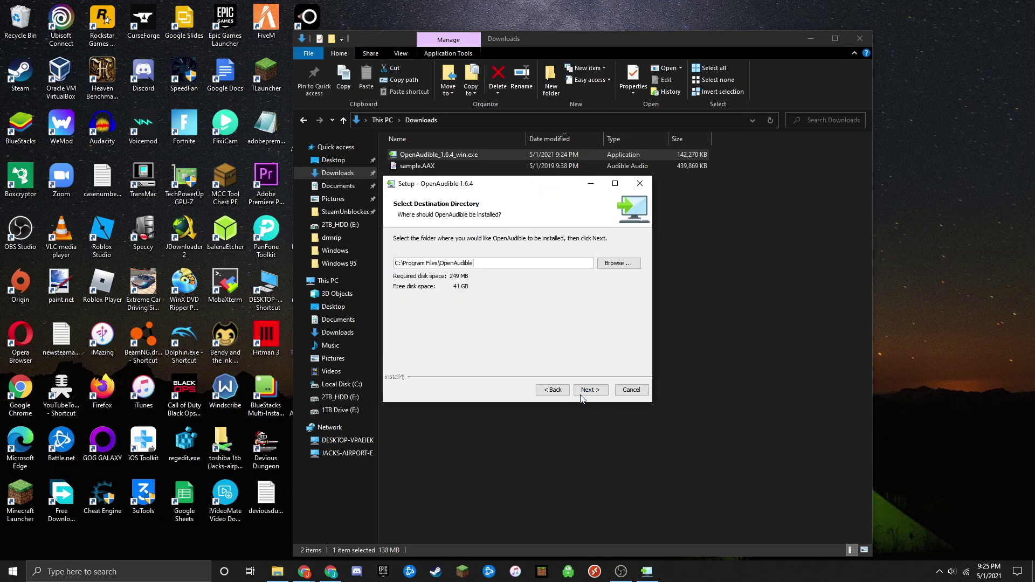
pyautogui.click(582, 391)
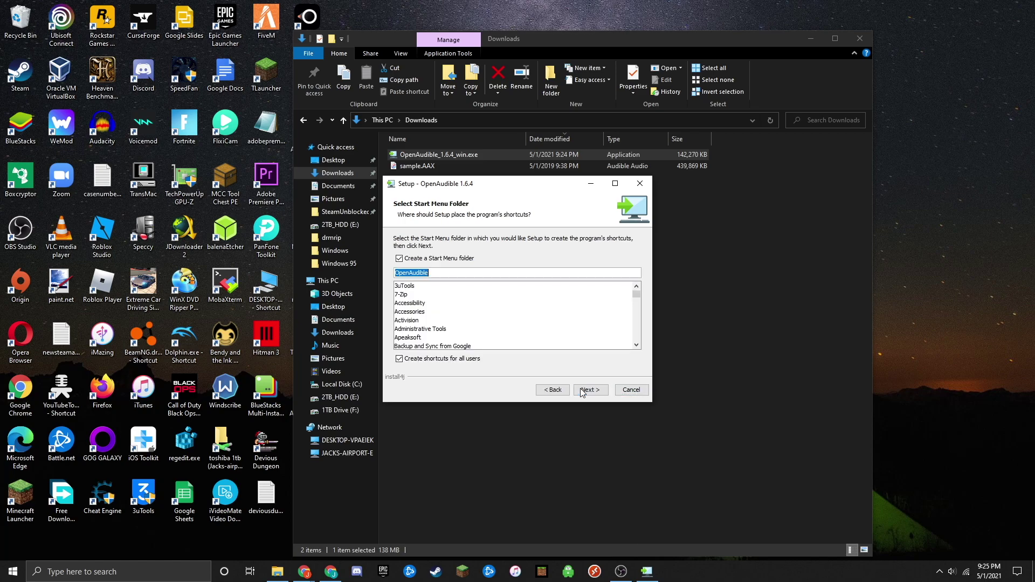
pyautogui.click(583, 393)
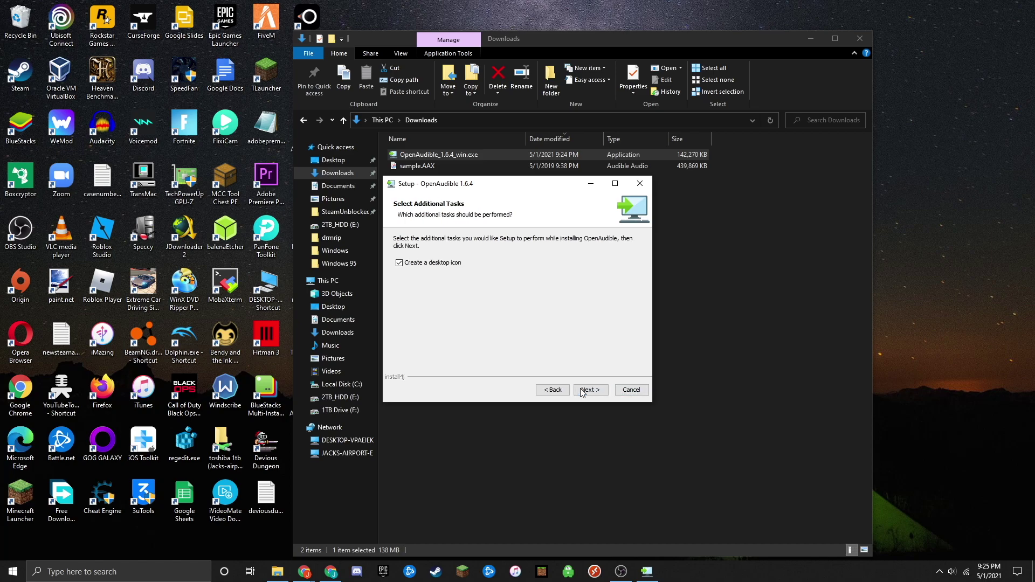
pyautogui.click(582, 392)
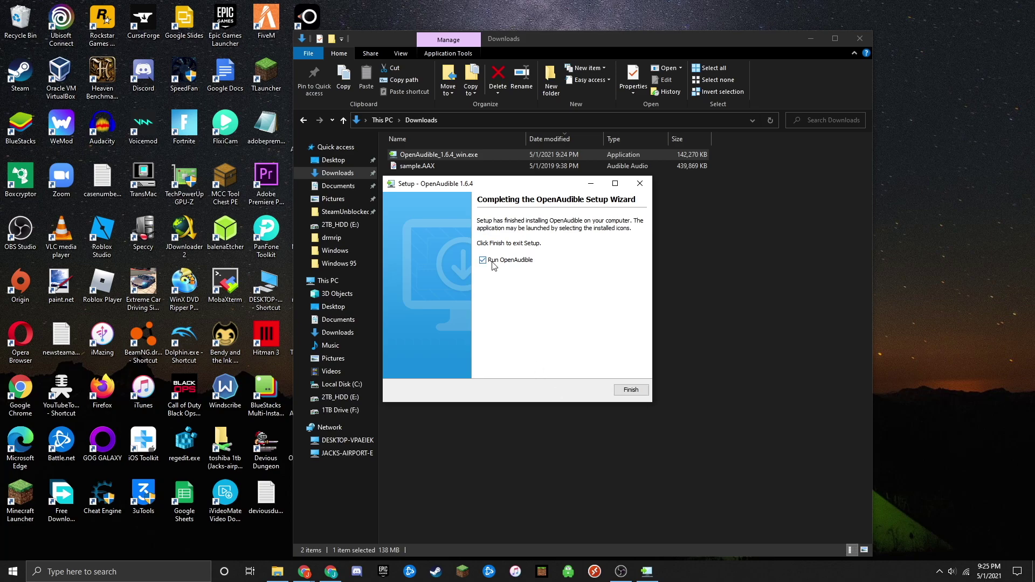
pyautogui.click(626, 390)
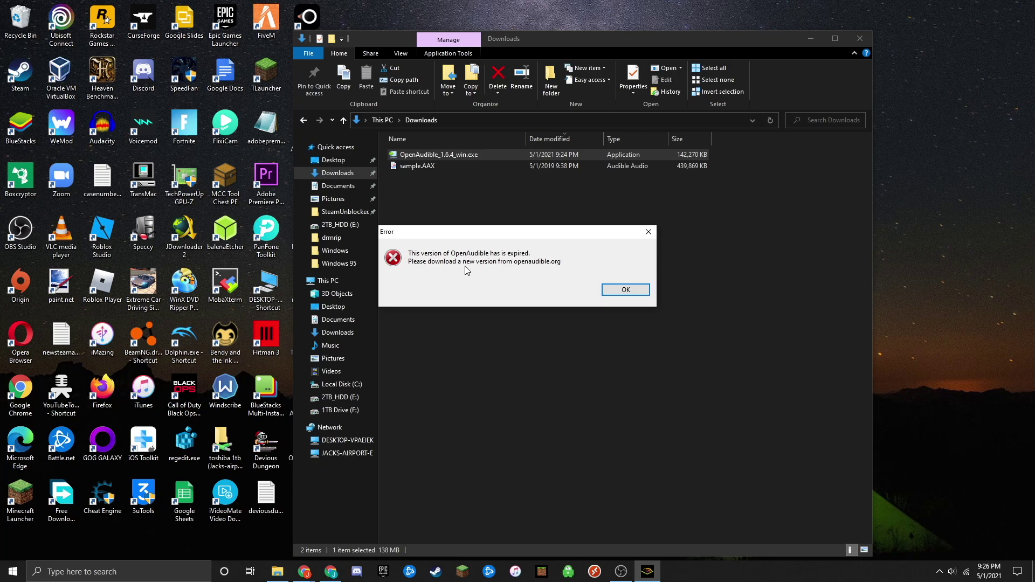
# - Open the Windows date and time settings and turn off automatic time and automatic time zone
pyautogui.click(157, 572)
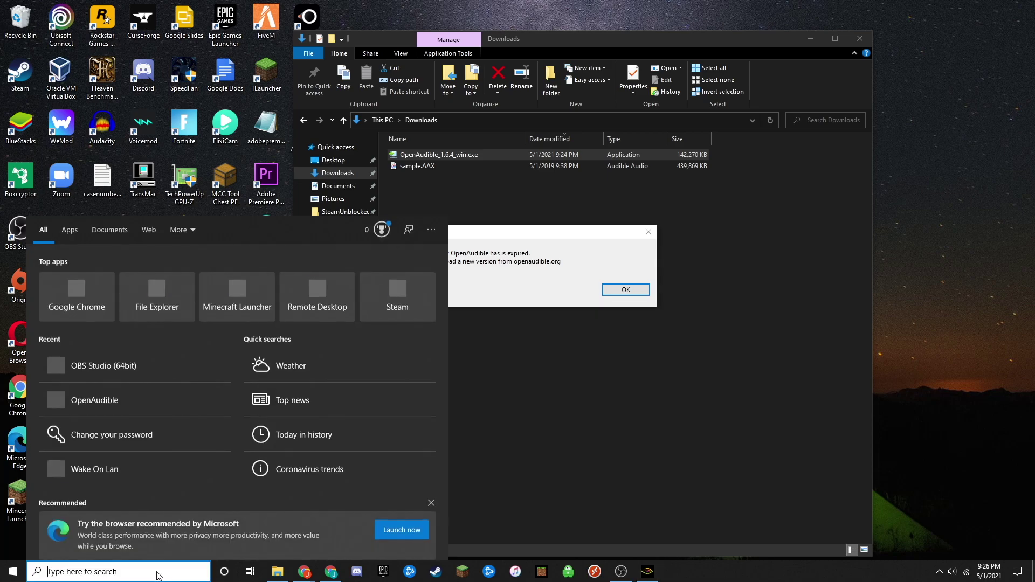
pyautogui.write('date and')
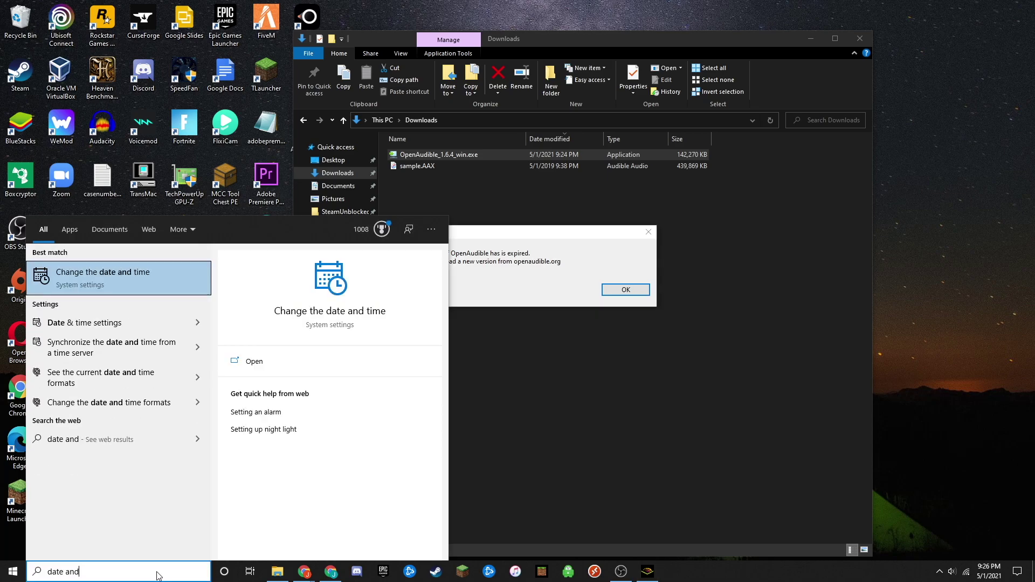
pyautogui.press('Return')
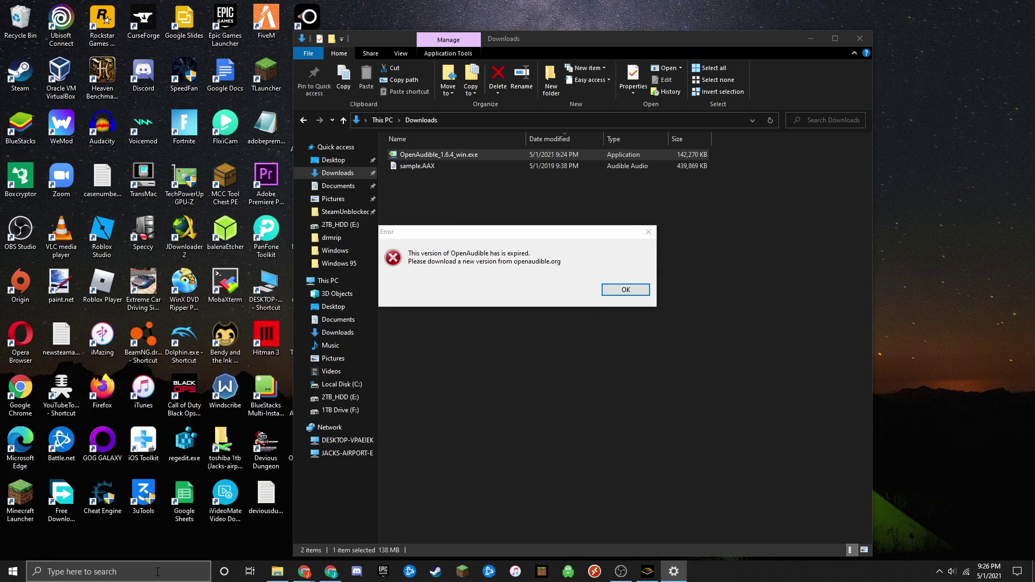
pyautogui.click(204, 130)
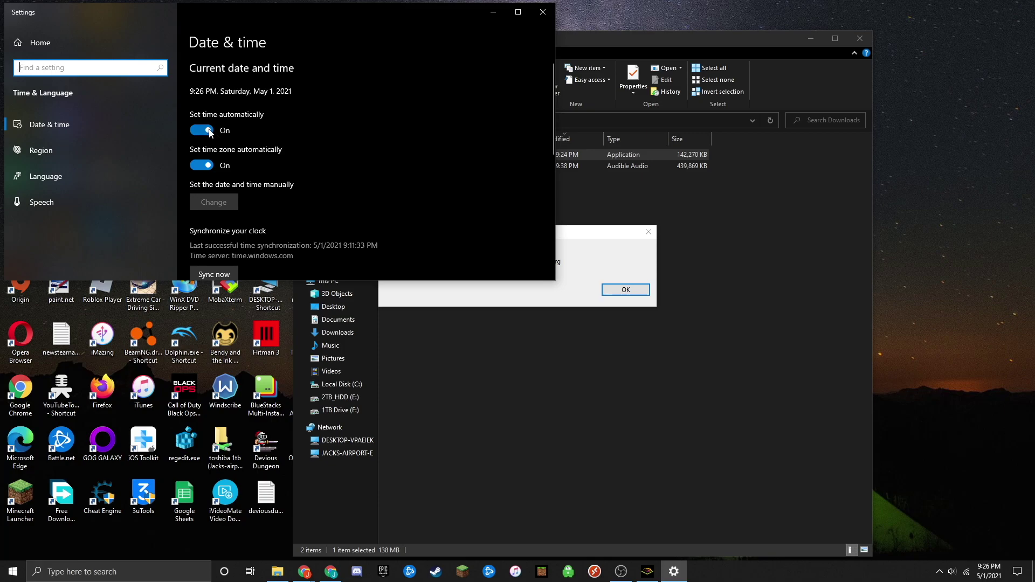
pyautogui.click(203, 166)
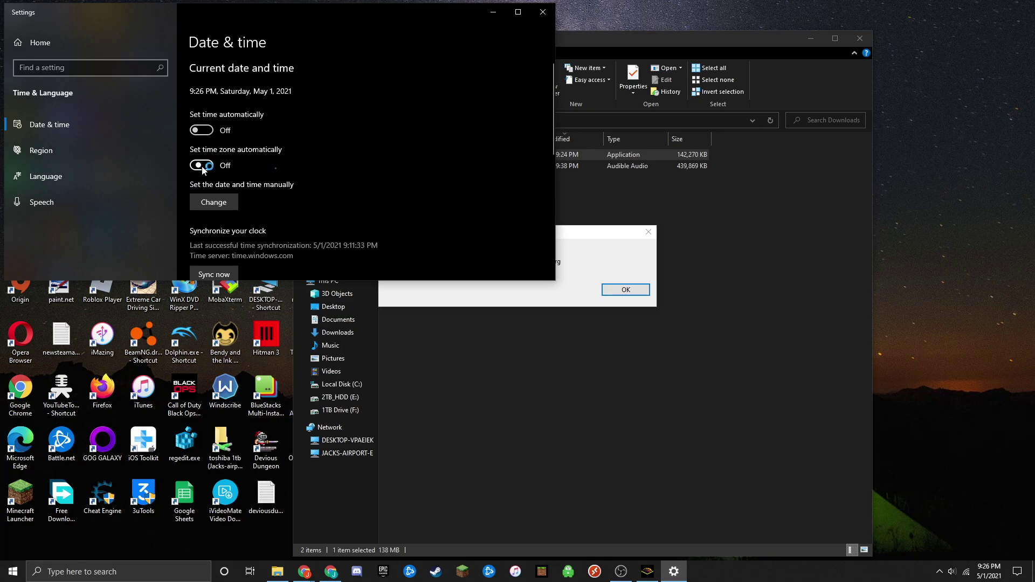
# - Manually set the system date's year to 2019 and dismiss the OpenAudible expiry error
pyautogui.click(203, 202)
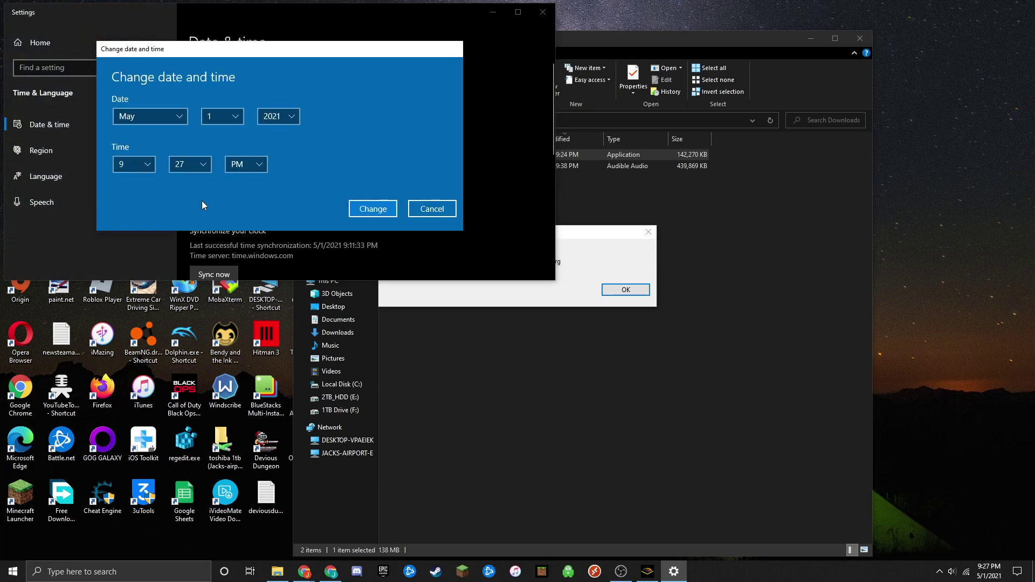
pyautogui.click(280, 117)
pyautogui.click(281, 81)
pyautogui.press('Return')
pyautogui.click(620, 288)
pyautogui.click(619, 293)
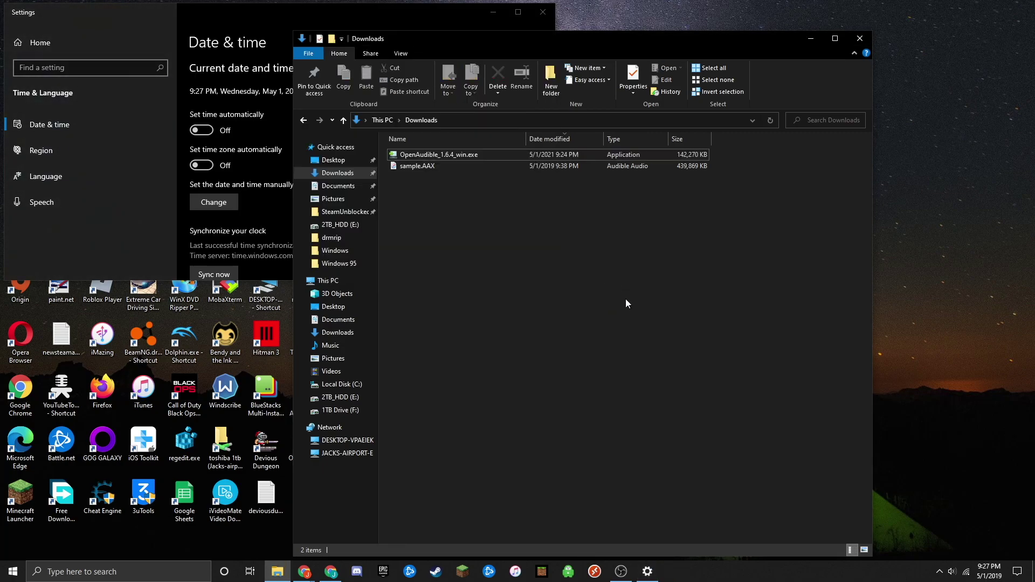
# - Move the File Explorer and Settings windows aside and launch OpenAudible from its desktop shortcut
pyautogui.moveTo(648, 39); pyautogui.dragTo(805, 22)
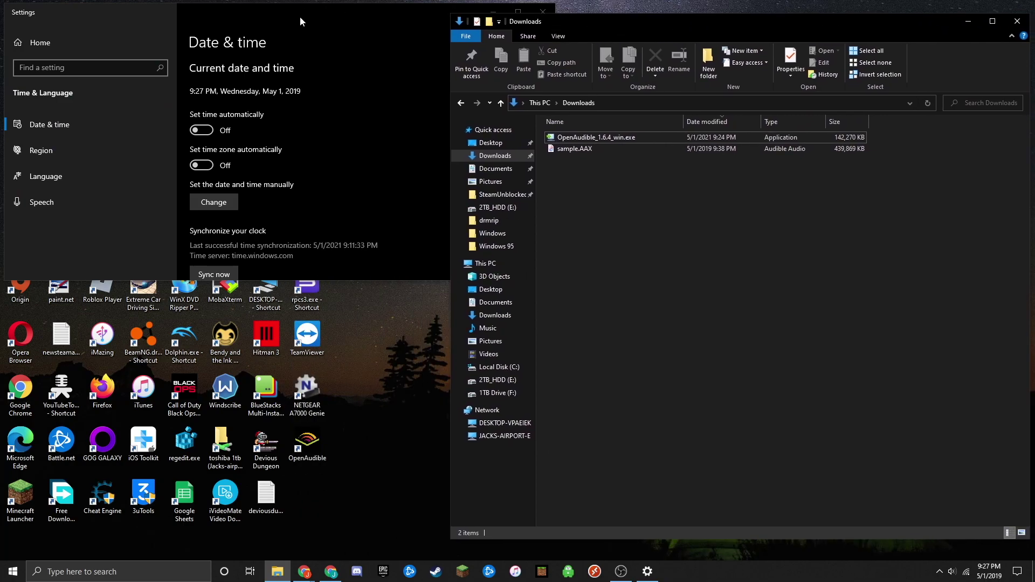
pyautogui.moveTo(300, 22); pyautogui.dragTo(665, 28)
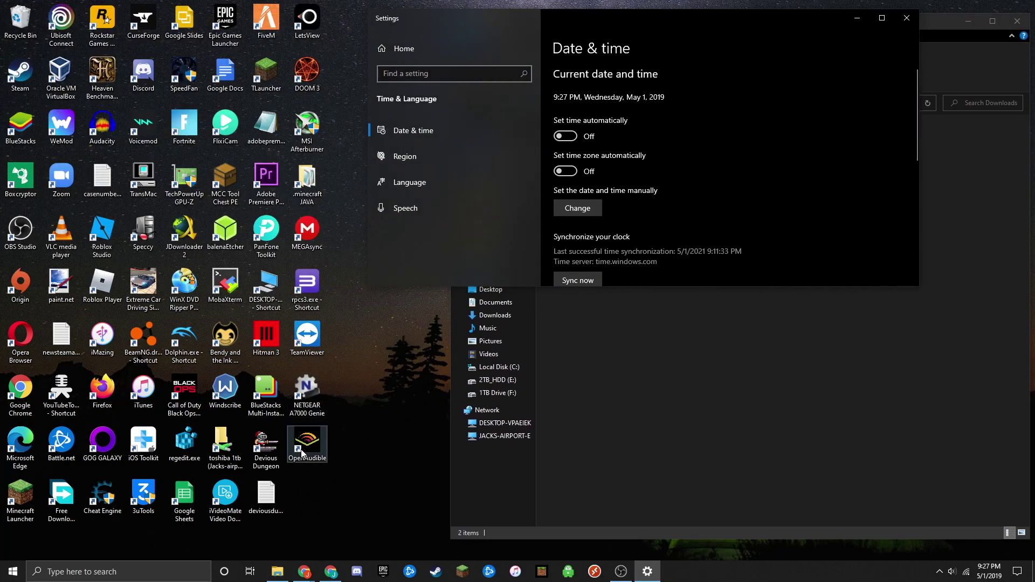
pyautogui.doubleClick(318, 449)
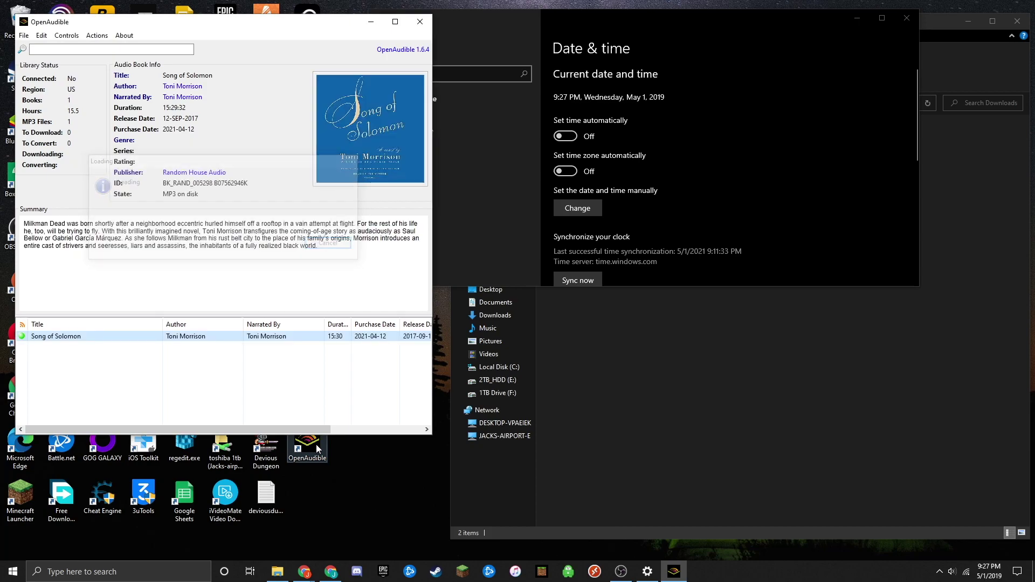
pyautogui.moveTo(236, 29); pyautogui.dragTo(372, 39)
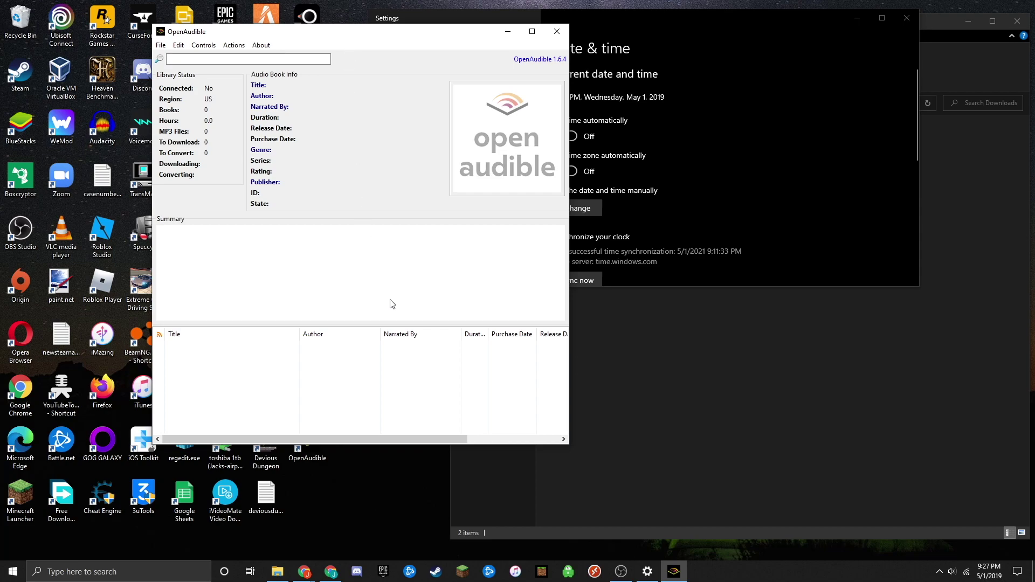
# - Import sample.AAX from the Downloads folder into the OpenAudible library and convert the Song of Solomon book to MP3
pyautogui.click(161, 45)
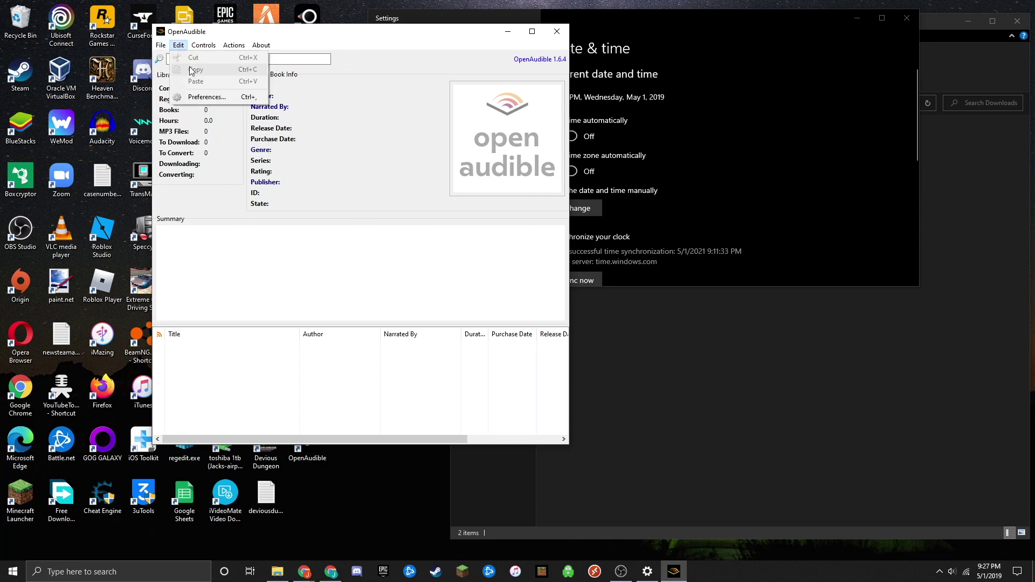
pyautogui.click(172, 72)
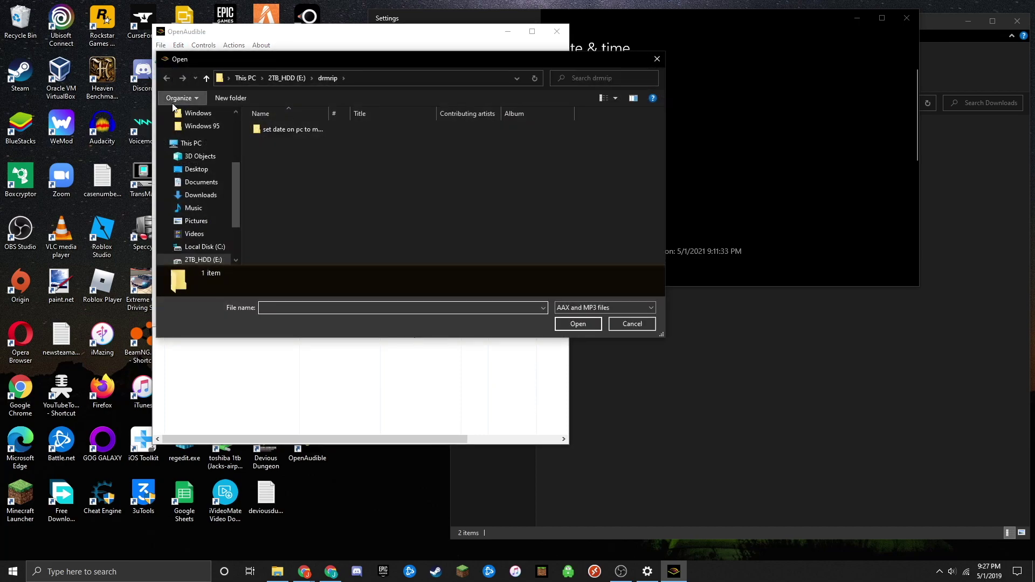
pyautogui.scroll(2, 192, 146)
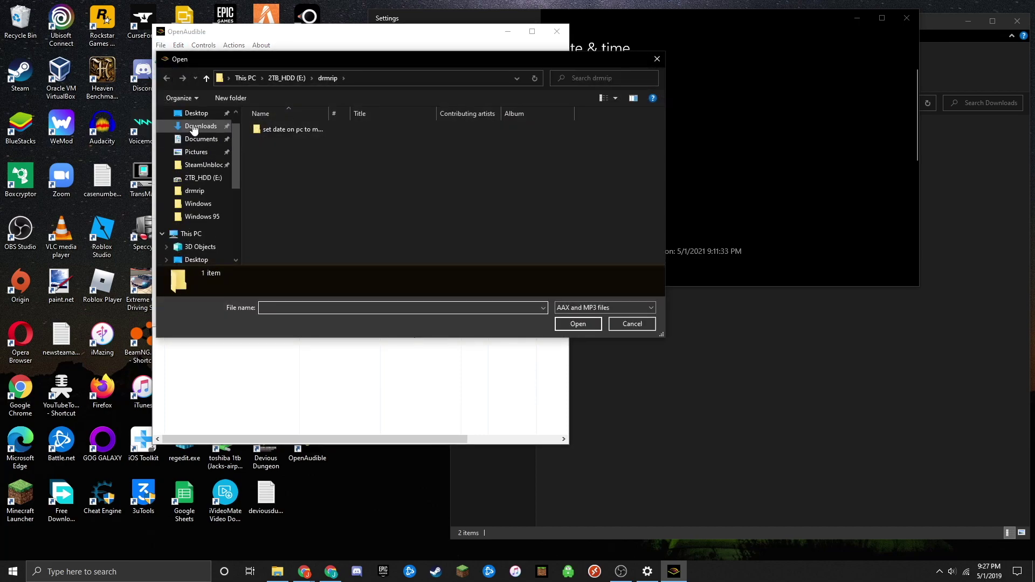
pyautogui.click(194, 127)
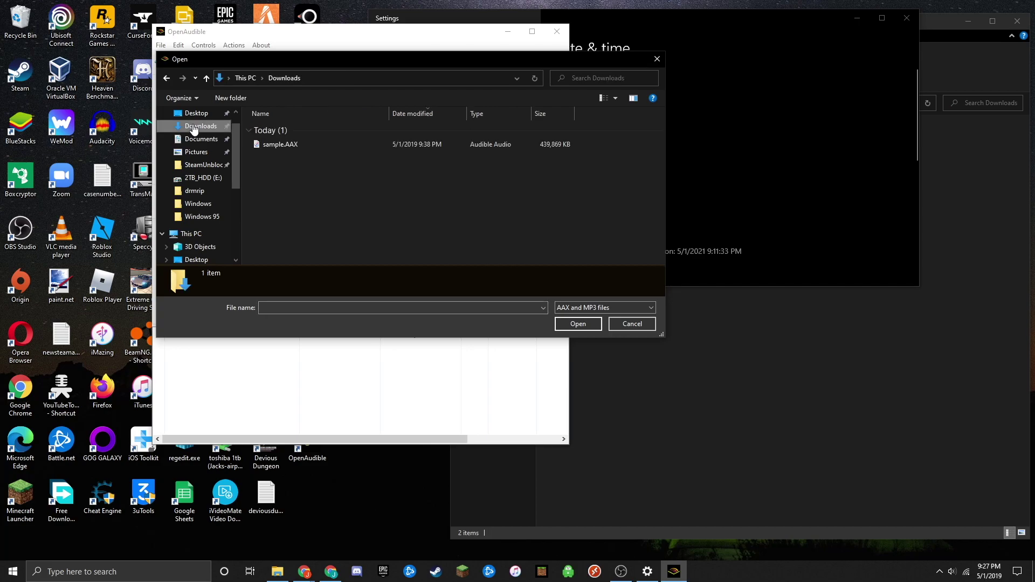
pyautogui.click(294, 144)
pyautogui.doubleClick(293, 143)
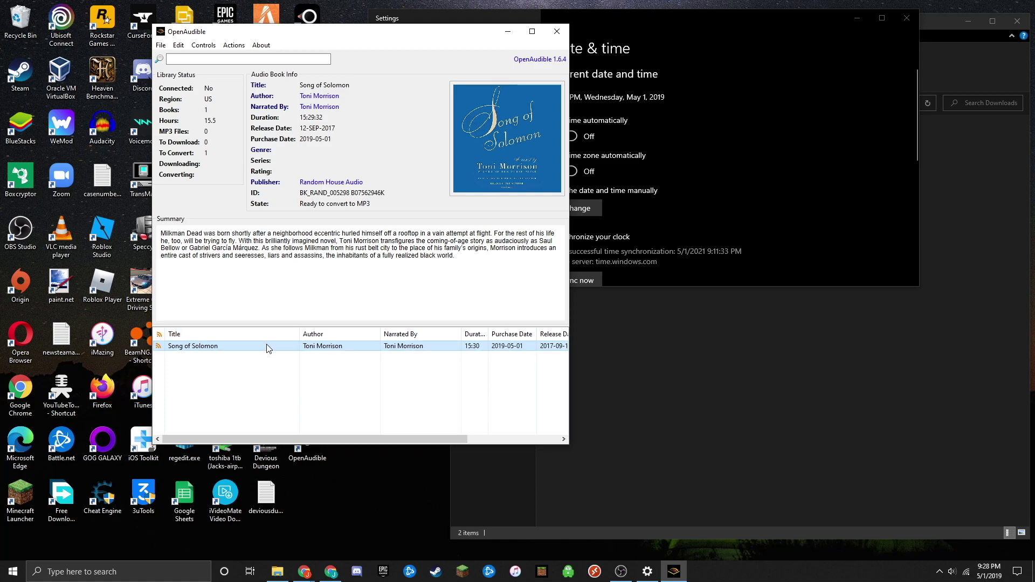
pyautogui.rightClick(268, 347)
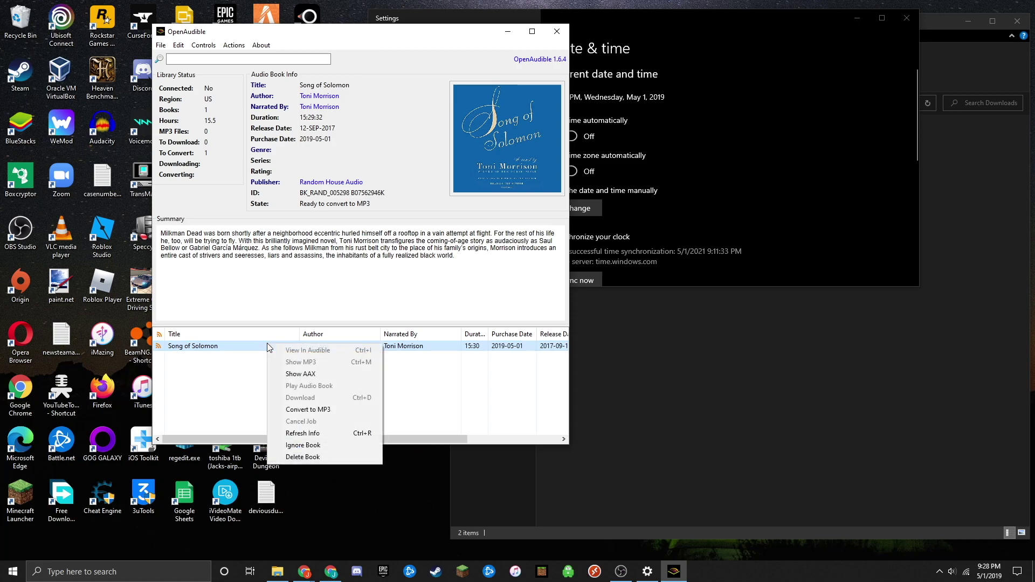
pyautogui.click(311, 411)
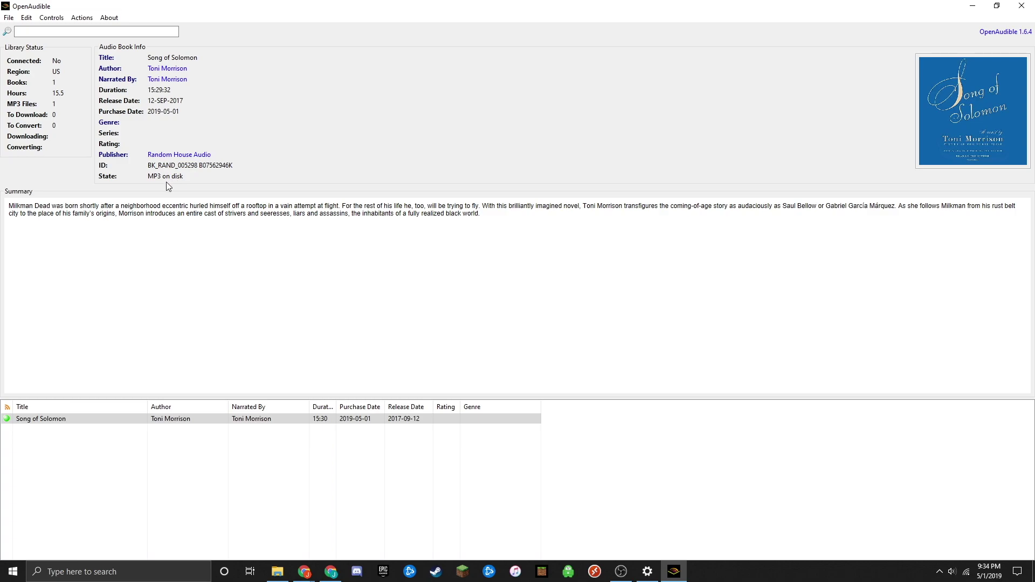
# - Show the converted Song of Solomon MP3 in its folder and play sample.mp3
pyautogui.click(109, 419)
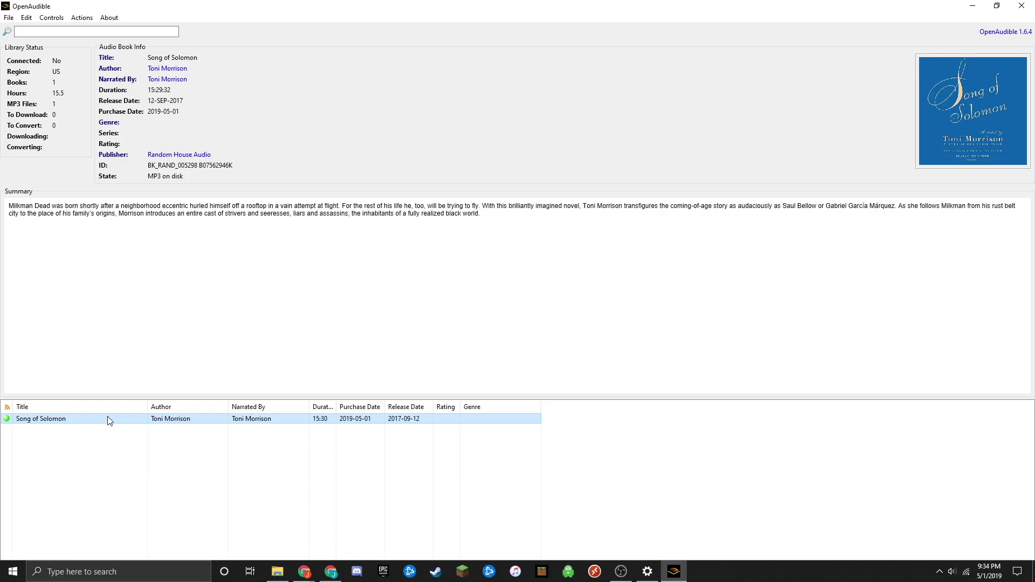
pyautogui.rightClick(108, 418)
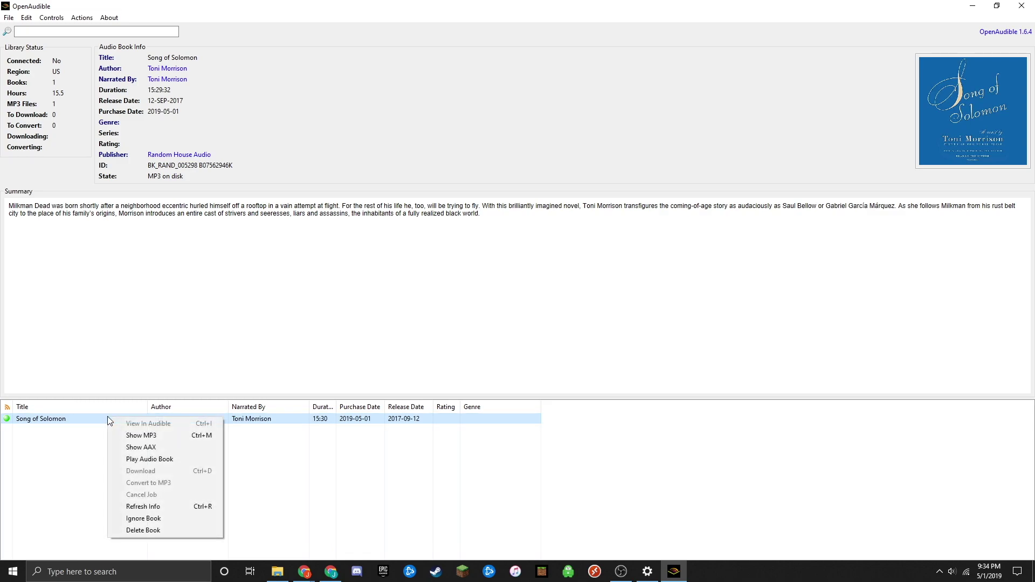
pyautogui.click(134, 429)
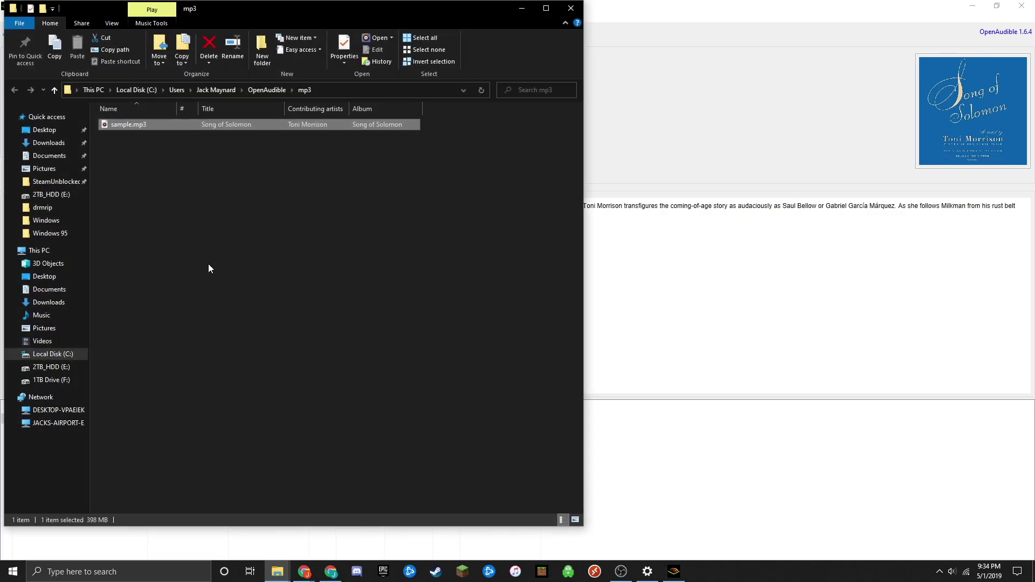
pyautogui.doubleClick(180, 128)
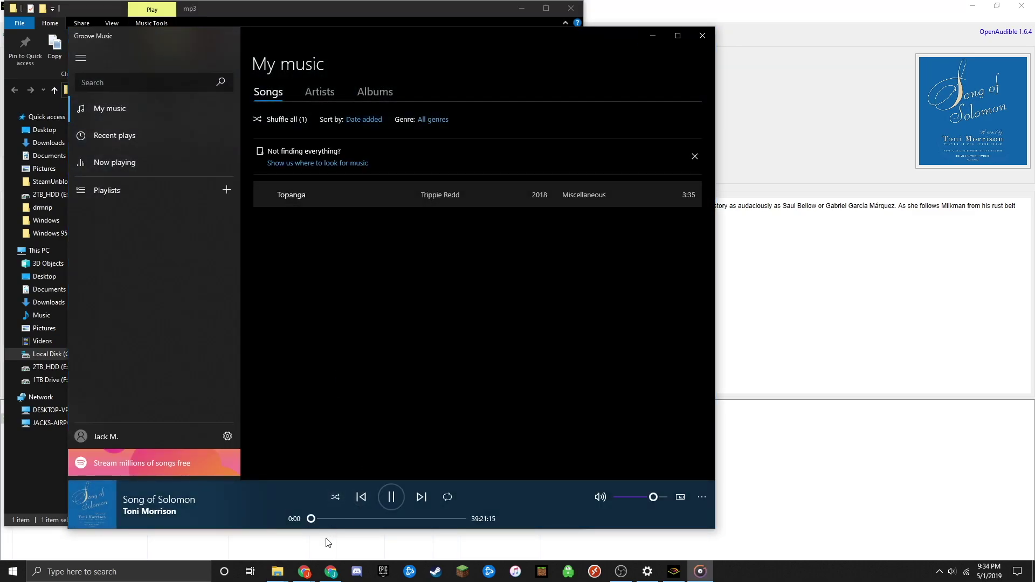
# - Skip the audiobook playback ahead to about 34:53:50, and close Groove Music and the mp3 folder window
pyautogui.moveTo(311, 519); pyautogui.dragTo(446, 522)
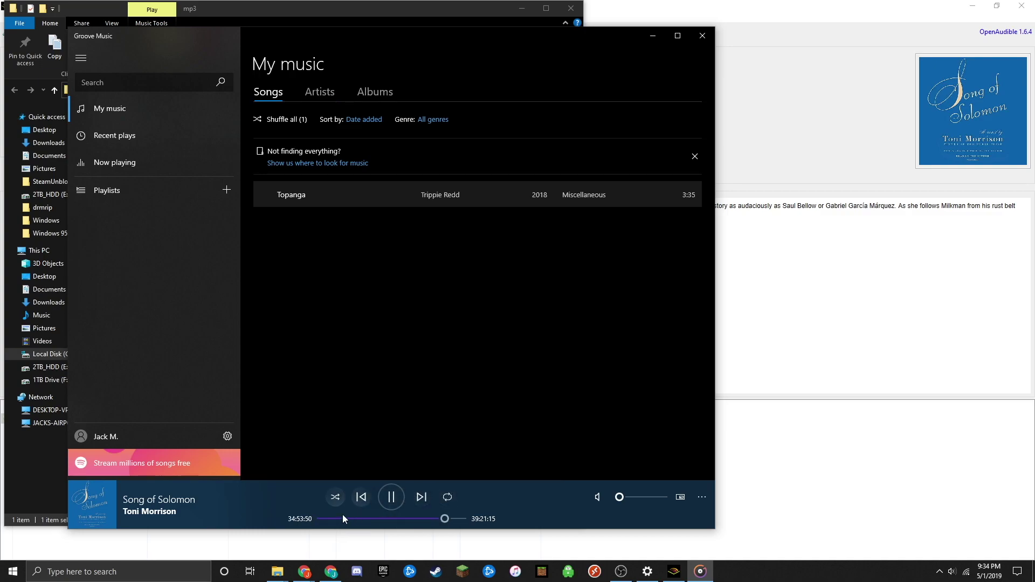
pyautogui.click(696, 35)
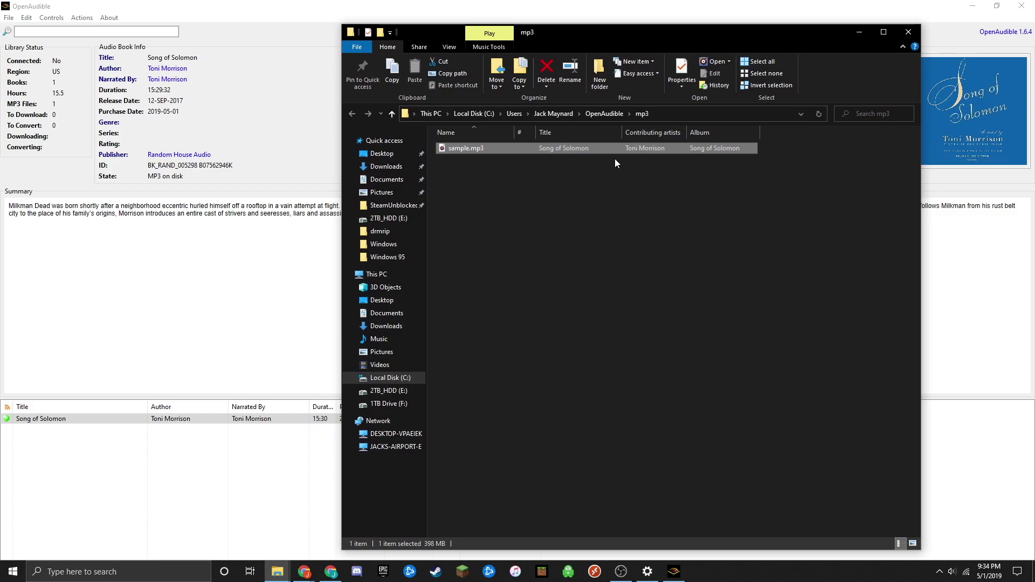
pyautogui.click(910, 33)
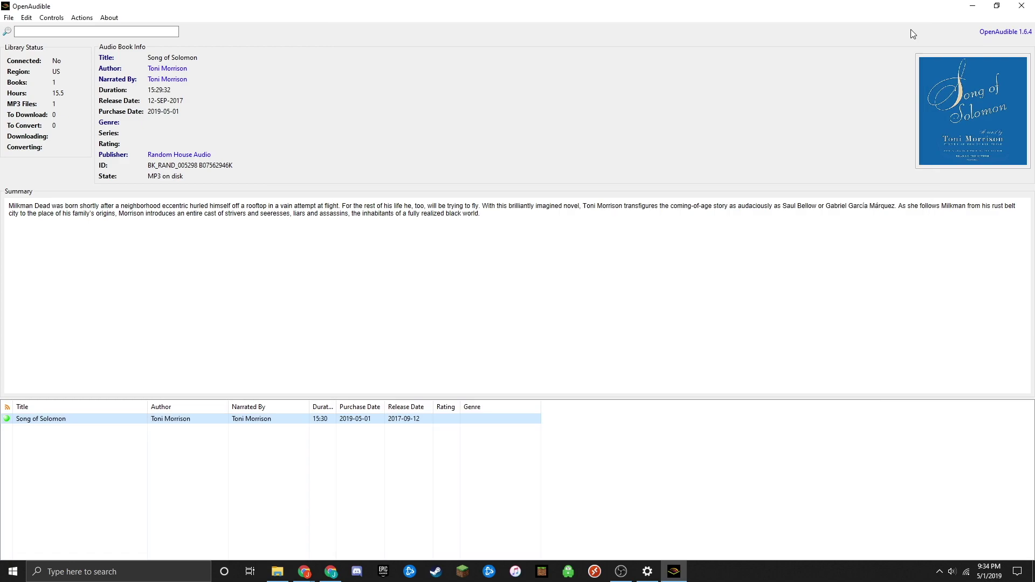